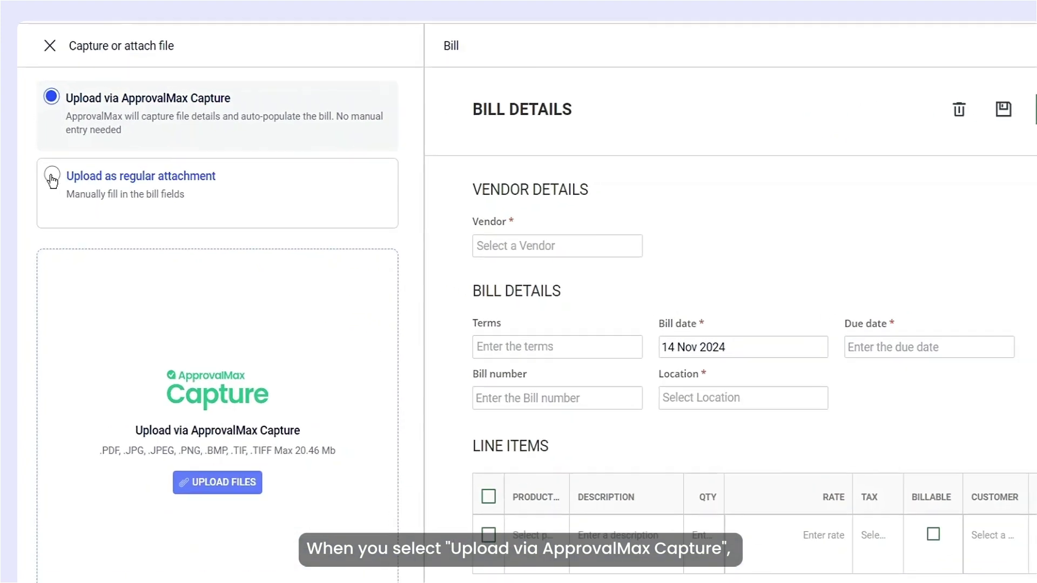
Capture Invoice23.pdf through the Capture OCR drop zone and confirm the upload.
click(51, 177)
click(53, 99)
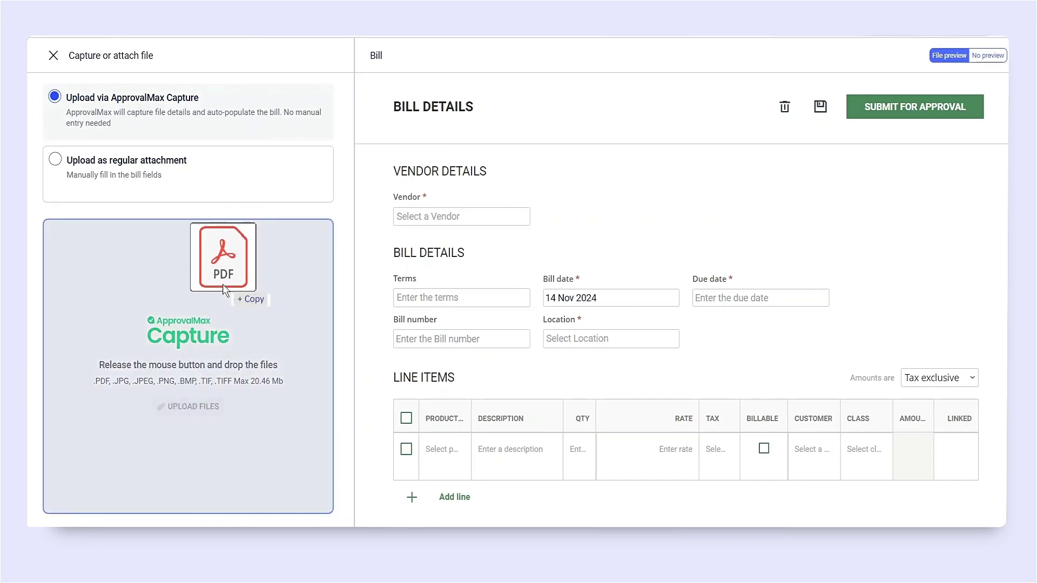
drag(335, 278, 226, 291)
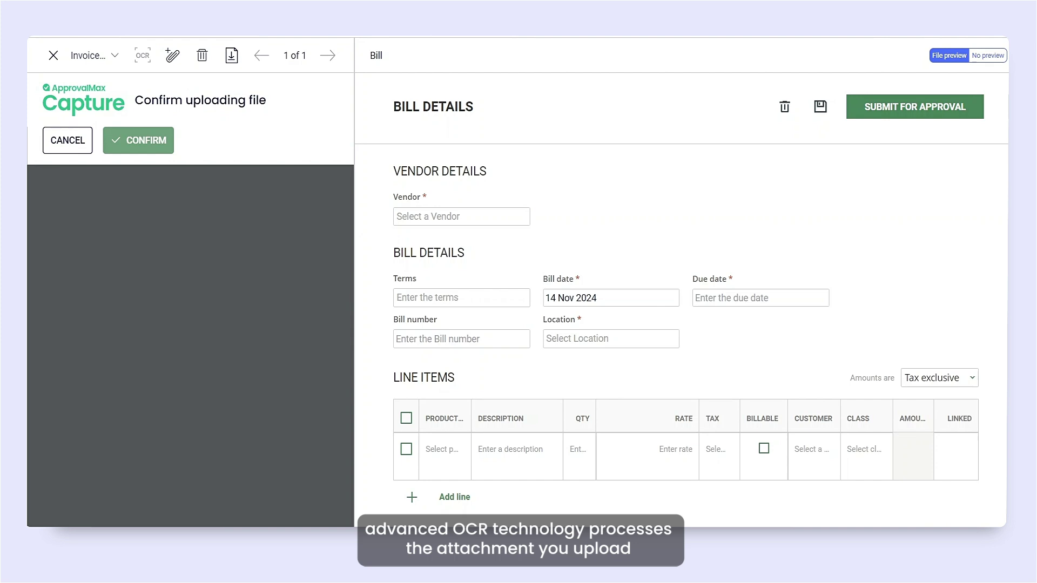
click(140, 140)
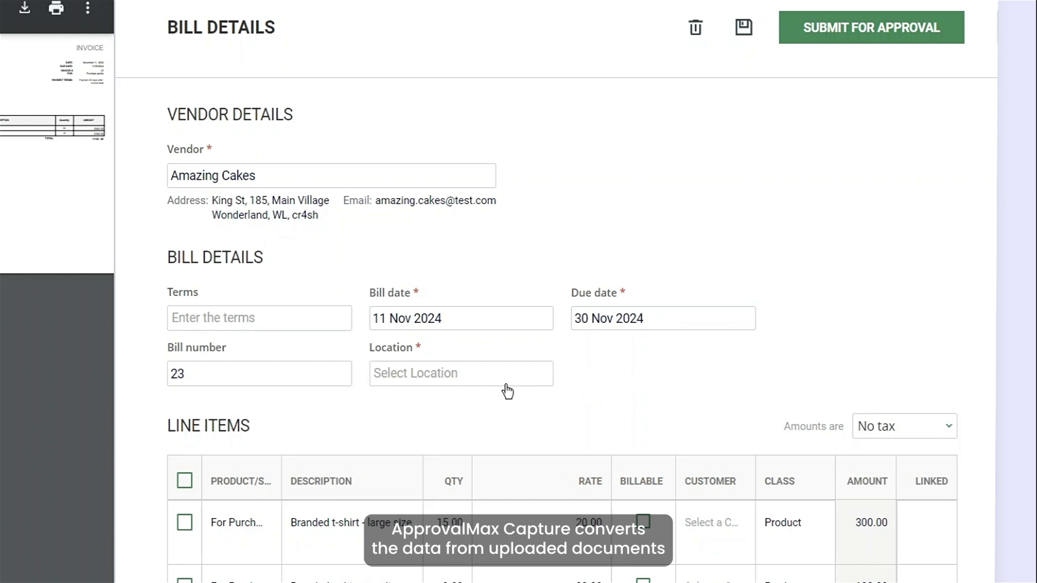
Set the Amazing Cakes bill's location to London and submit it for approval.
click(482, 376)
click(401, 429)
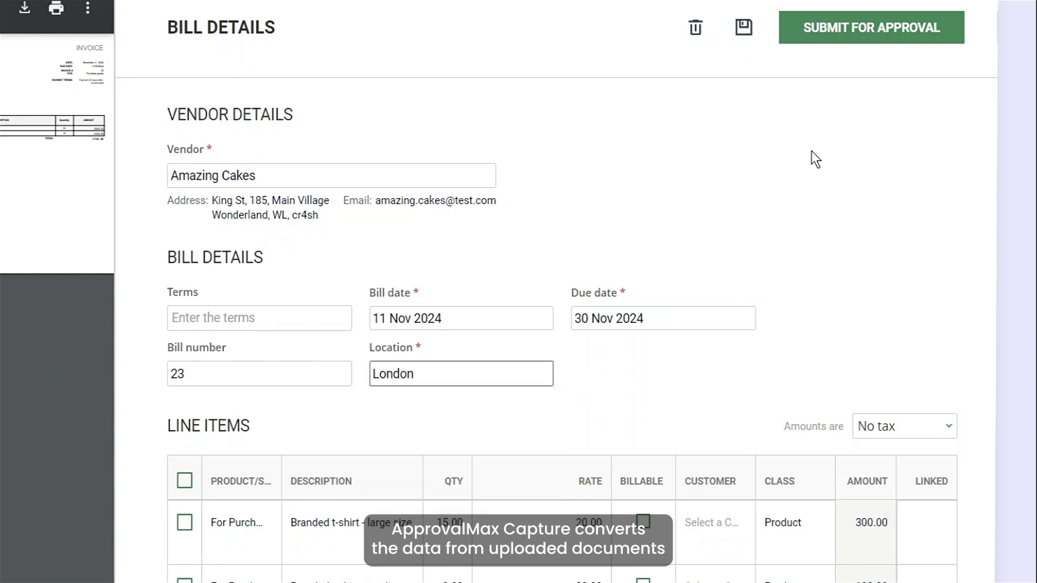
click(866, 37)
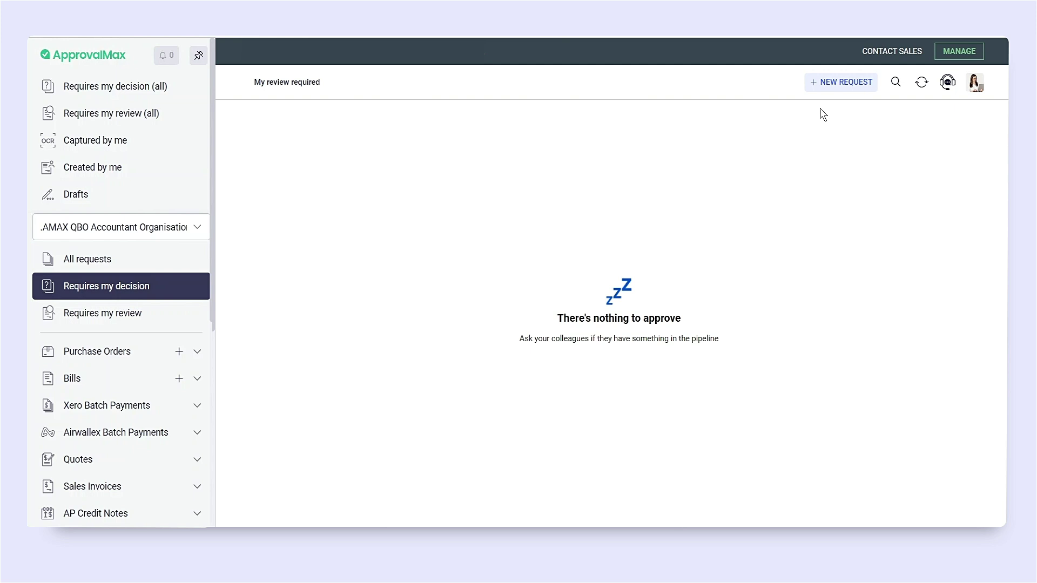
Bulk-create bills from three invoice PDFs, one document per file.
click(843, 83)
click(372, 227)
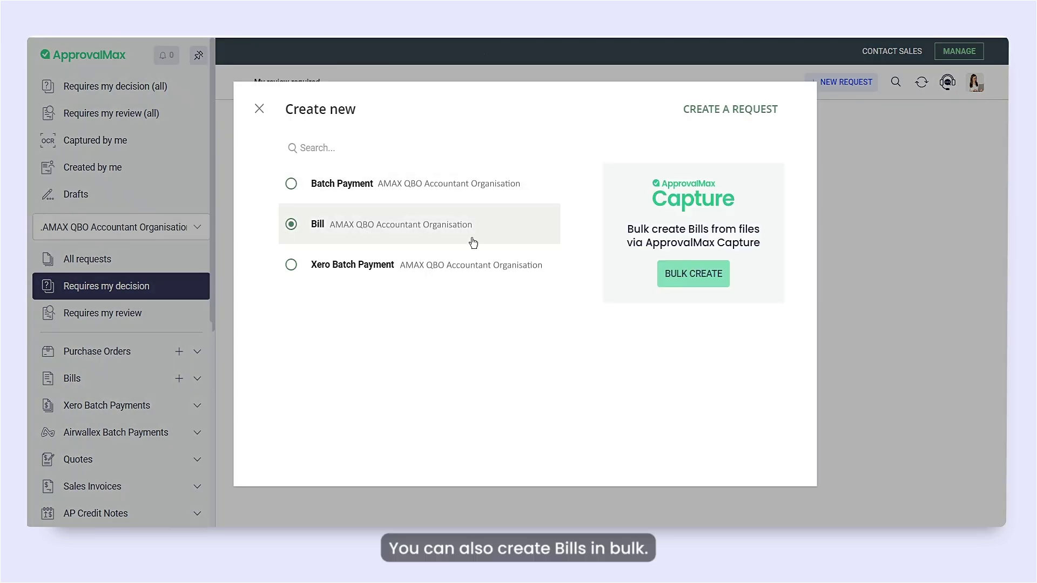
click(707, 288)
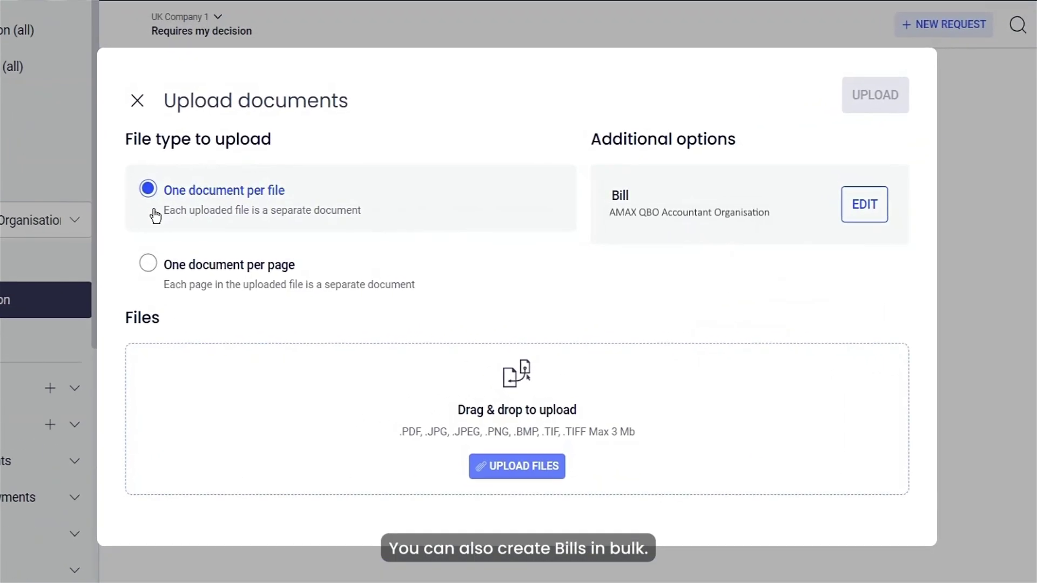
click(147, 271)
click(150, 191)
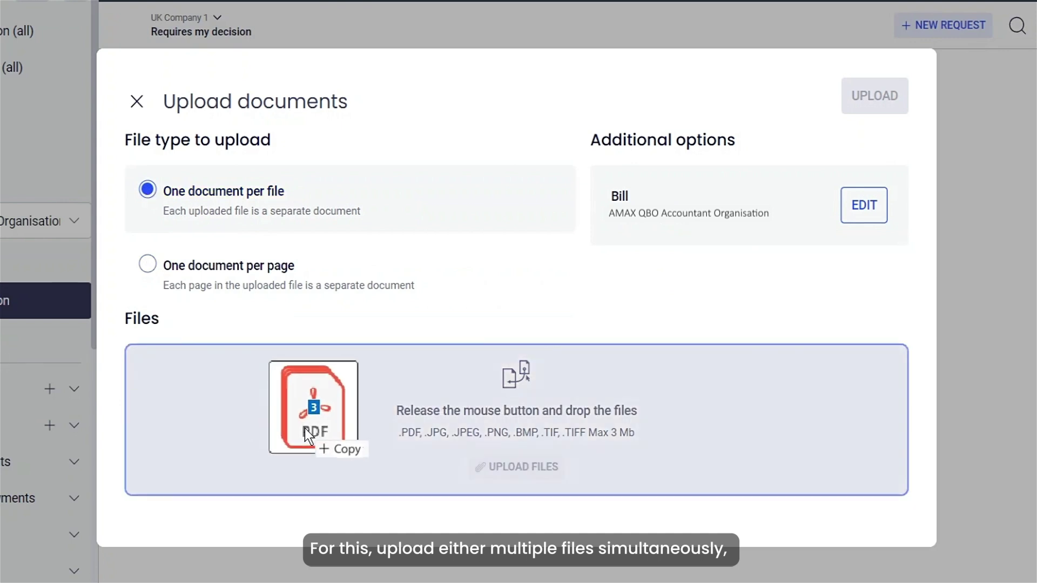
drag(105, 567, 305, 429)
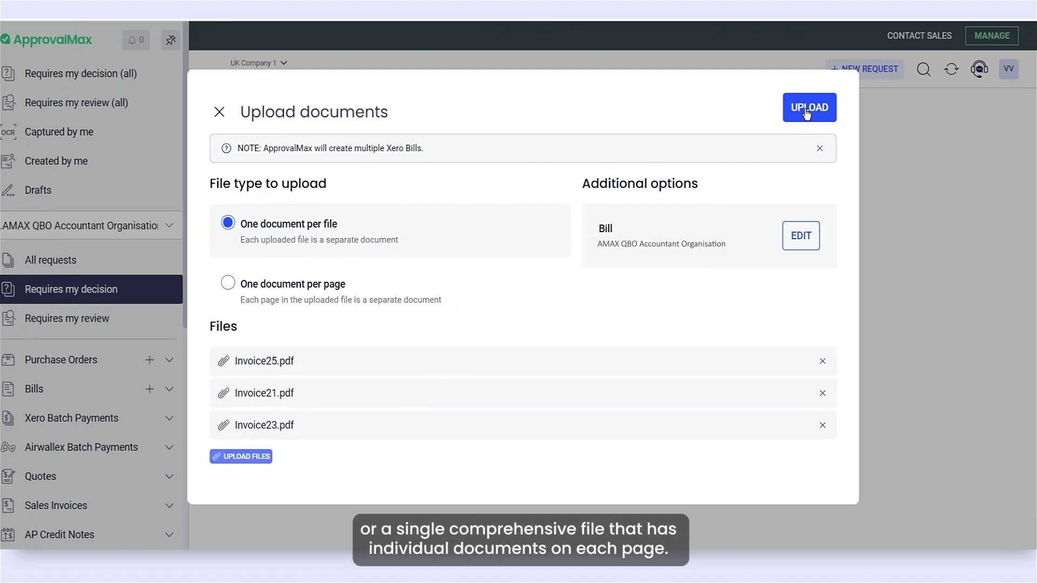
click(874, 72)
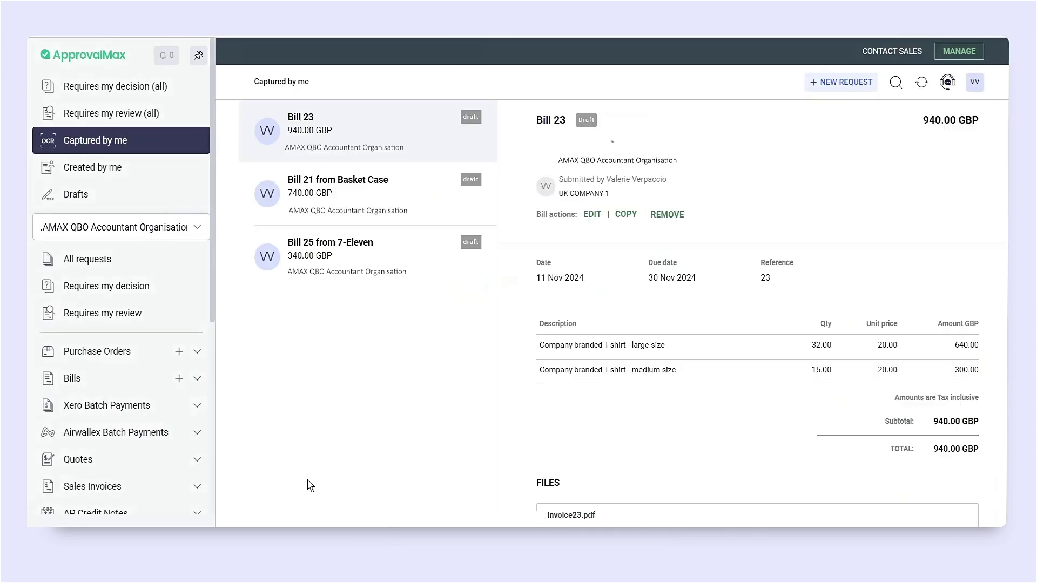
Review captured Bill 21 (Basket Case) and Bill 25 (7-Eleven), opening Bill 25 for editing.
click(444, 199)
click(418, 258)
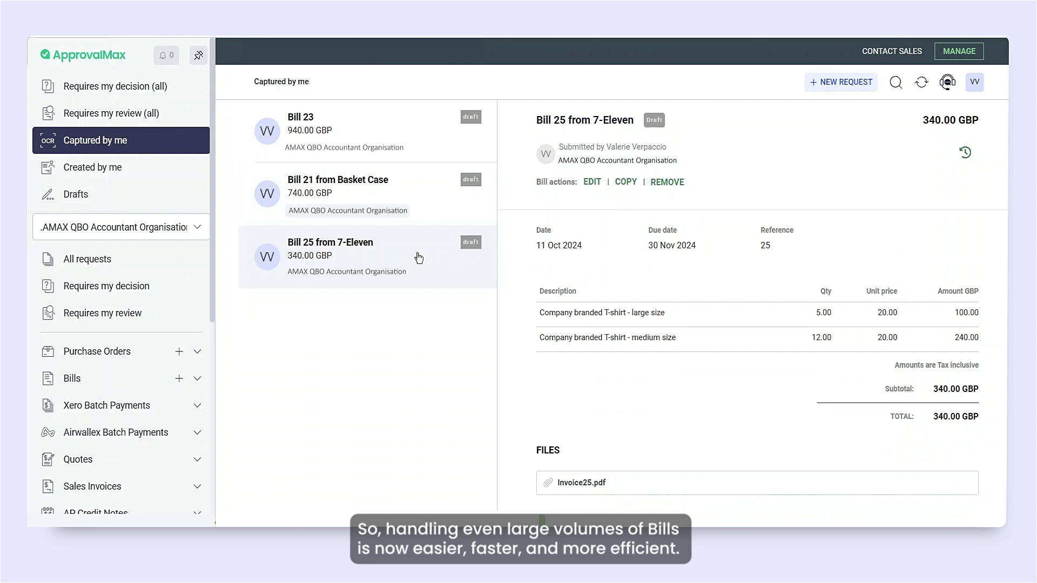
click(592, 182)
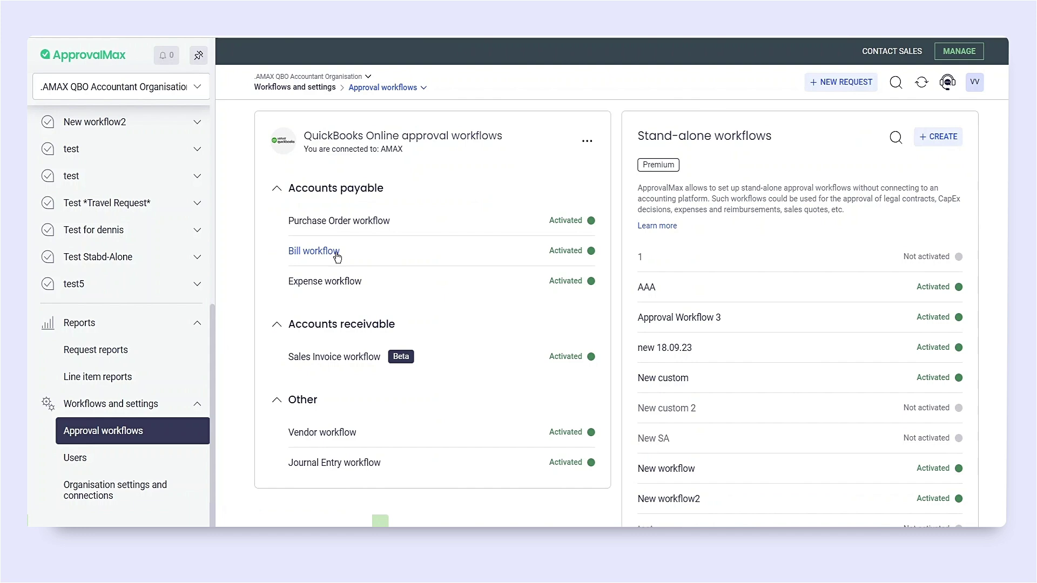
click(334, 252)
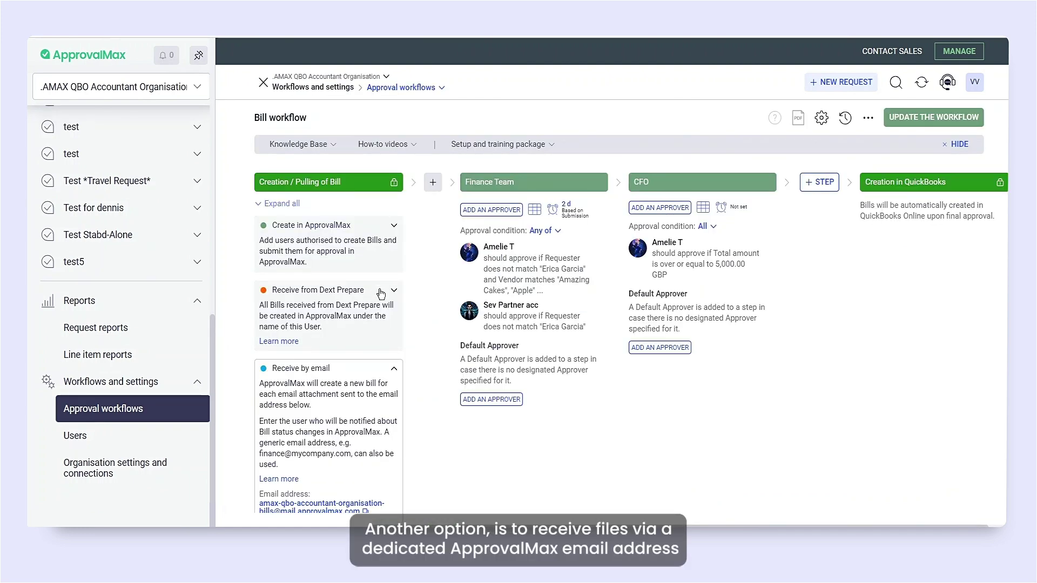
scroll(414, 359, down, 1)
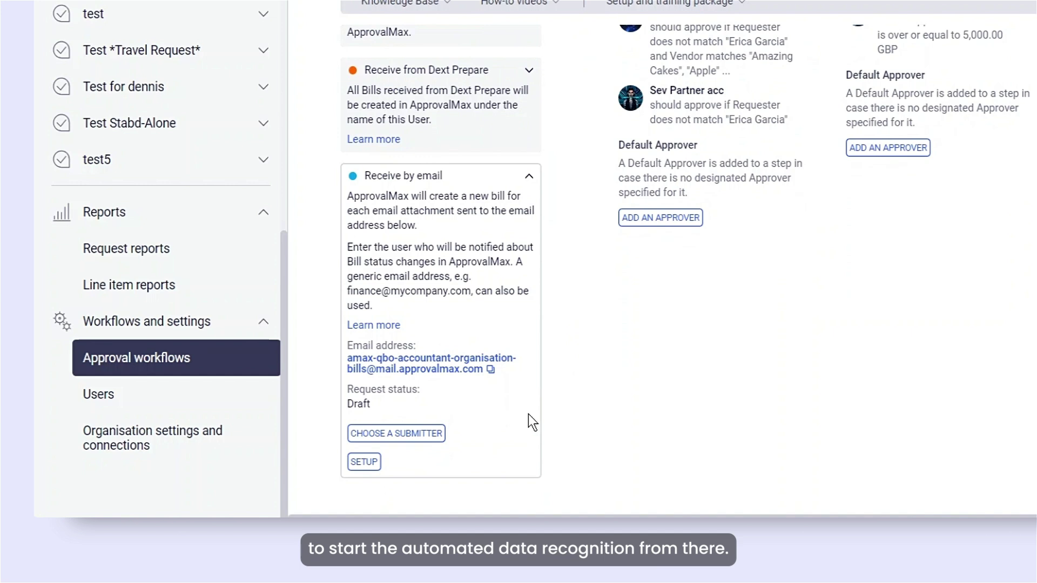
click(443, 438)
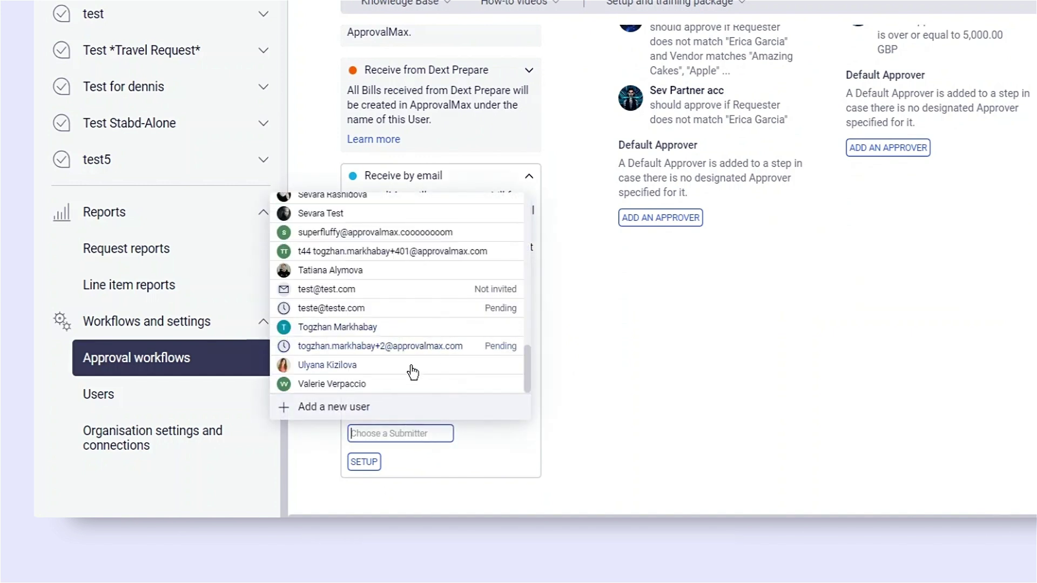
click(356, 384)
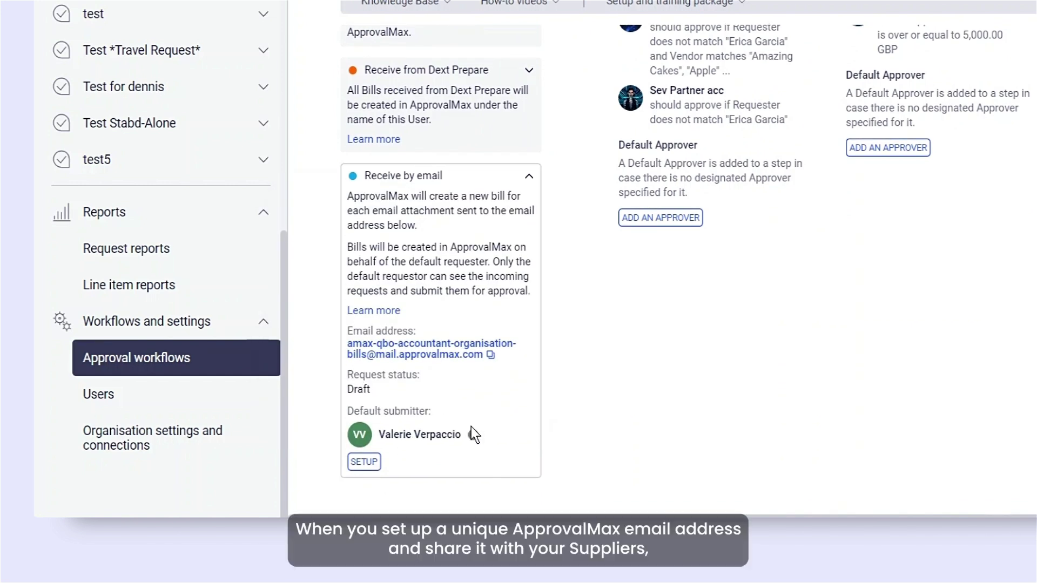
click(364, 461)
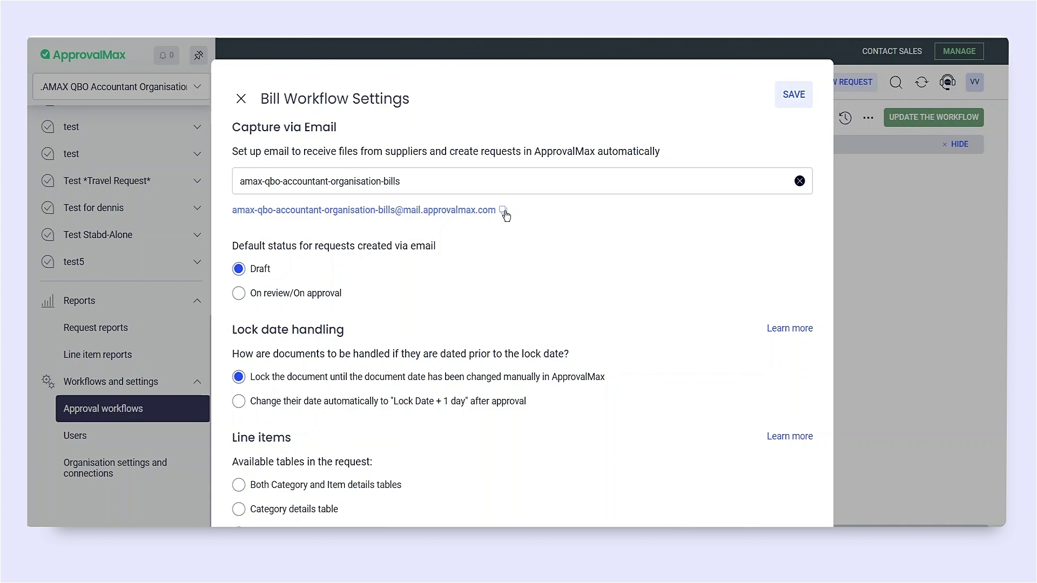
Copy the capture email address, save the Bill workflow settings, and review Bills 21 and 25.
click(503, 212)
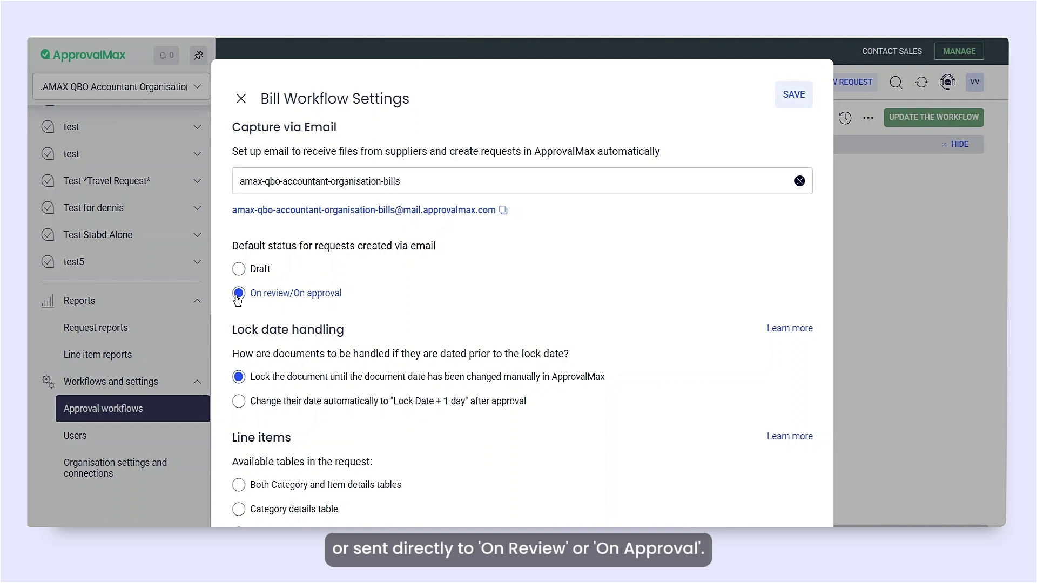
click(786, 95)
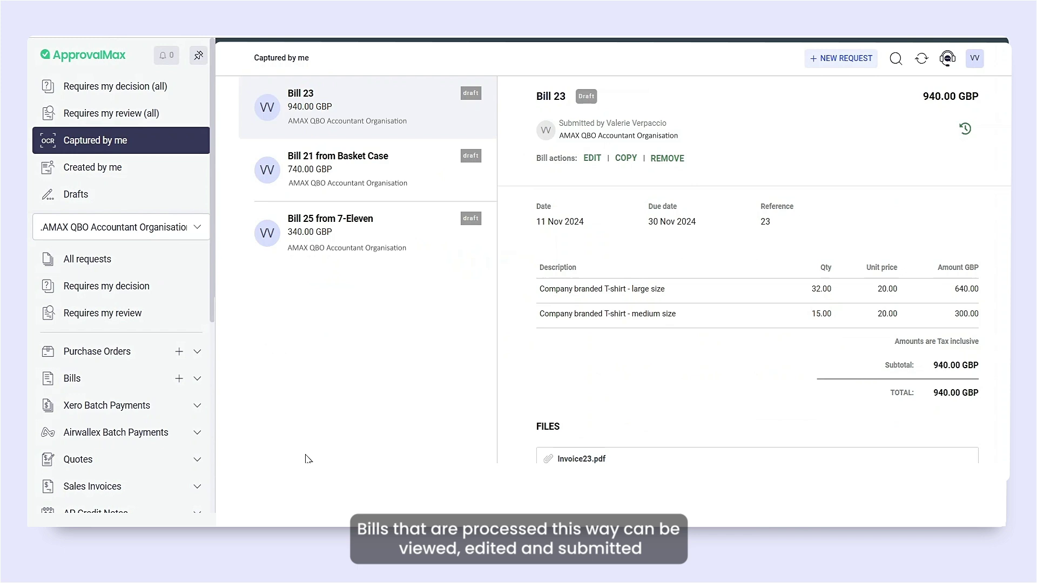
click(444, 175)
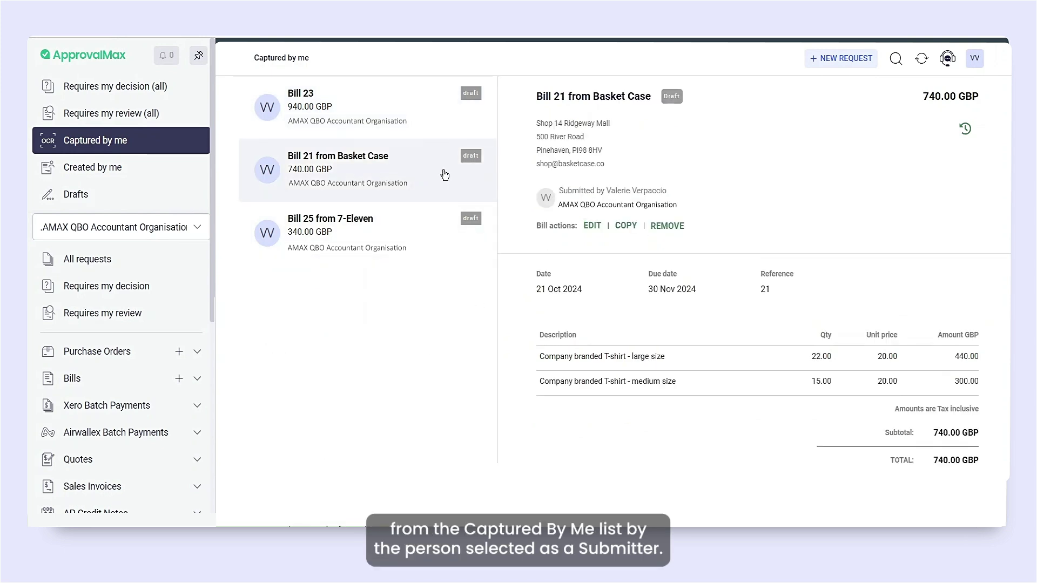
click(418, 235)
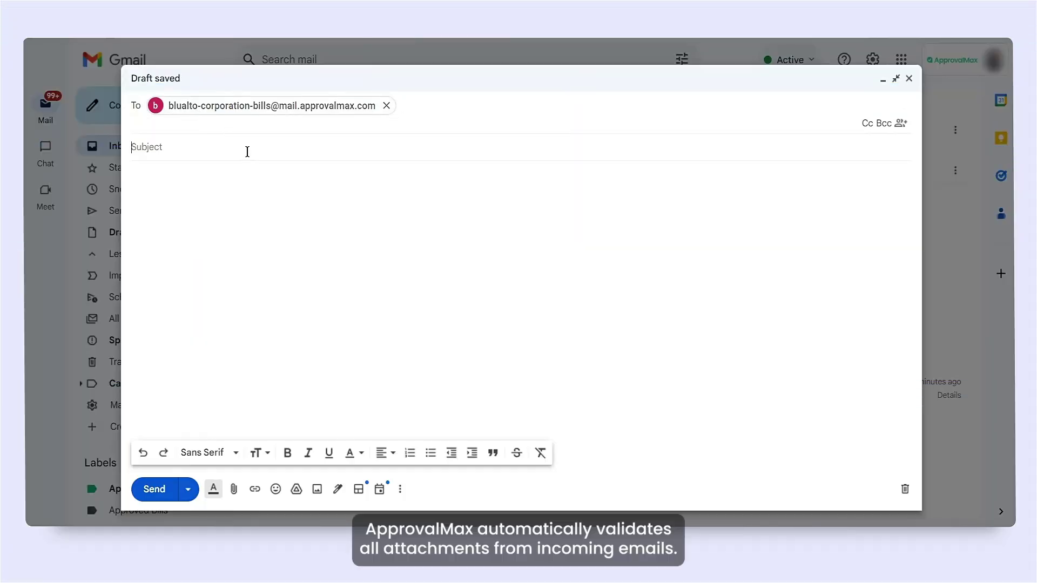
text(Bill 25 - attached)
Email Invoice25.pdf to the capture address with the subject pasted into the body.
drag(201, 132, 131, 133)
key(ctrl+c)
click(196, 190)
key(ctrl+v)
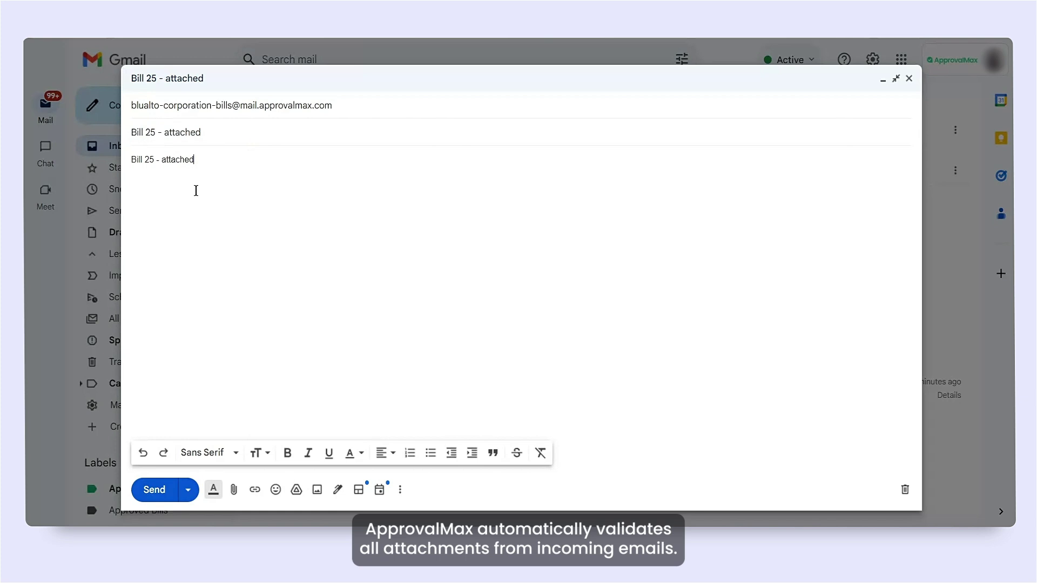
click(234, 489)
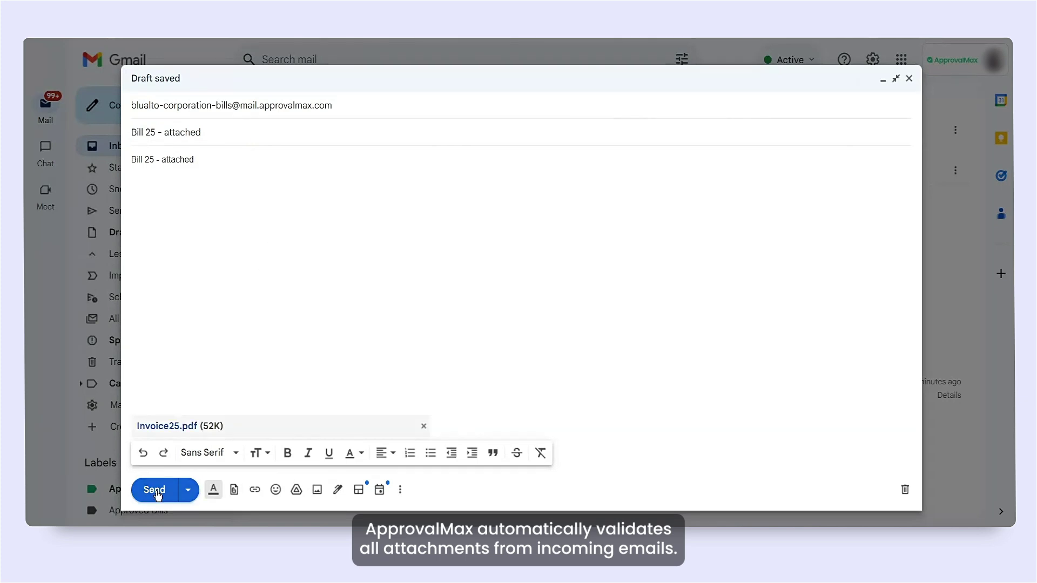
click(156, 490)
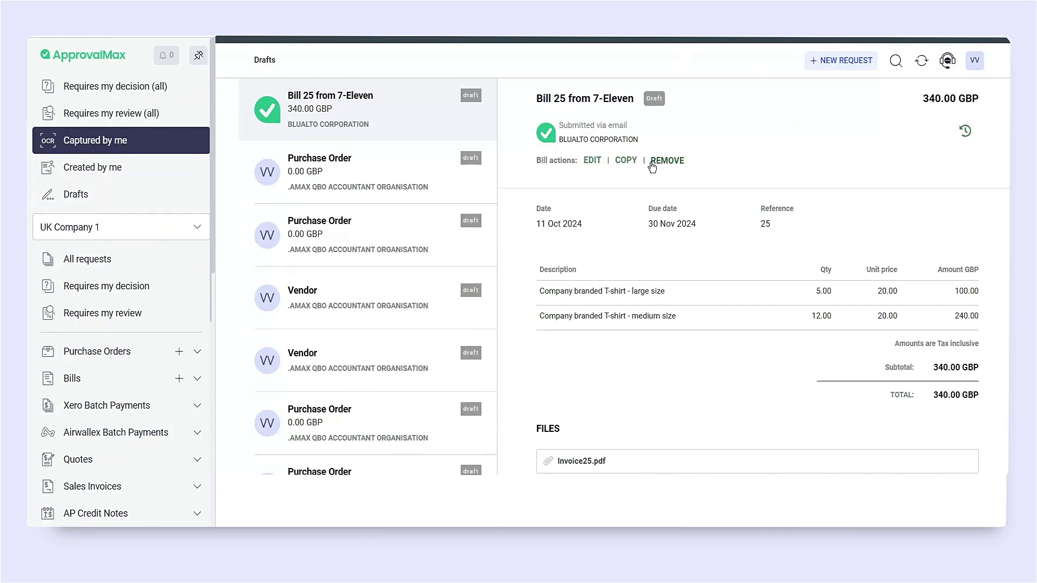
Edit emailed Bill 25 from 7-Eleven, set its location to London, and submit it.
click(592, 162)
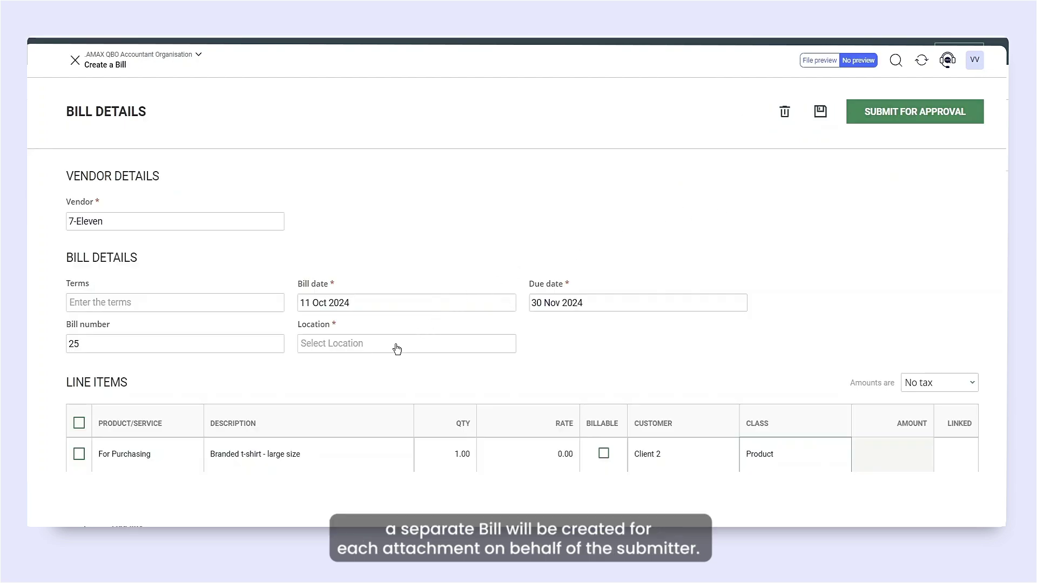
click(396, 348)
click(365, 384)
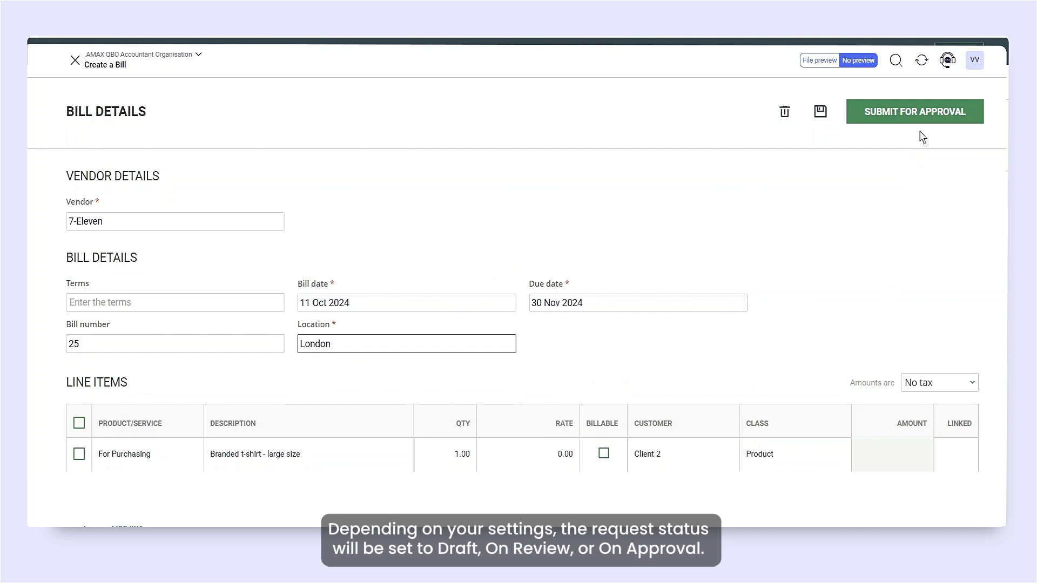
click(926, 114)
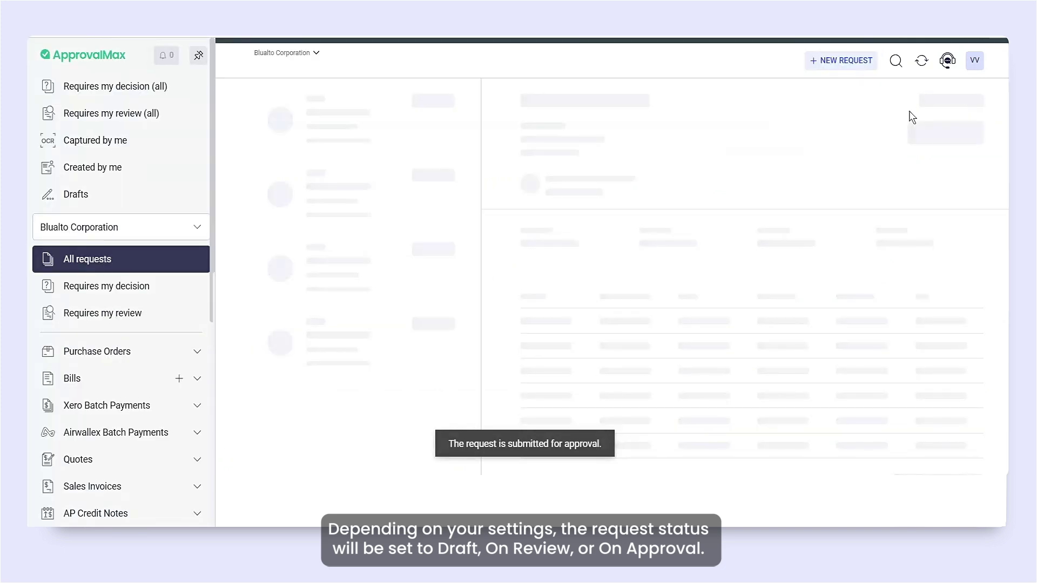